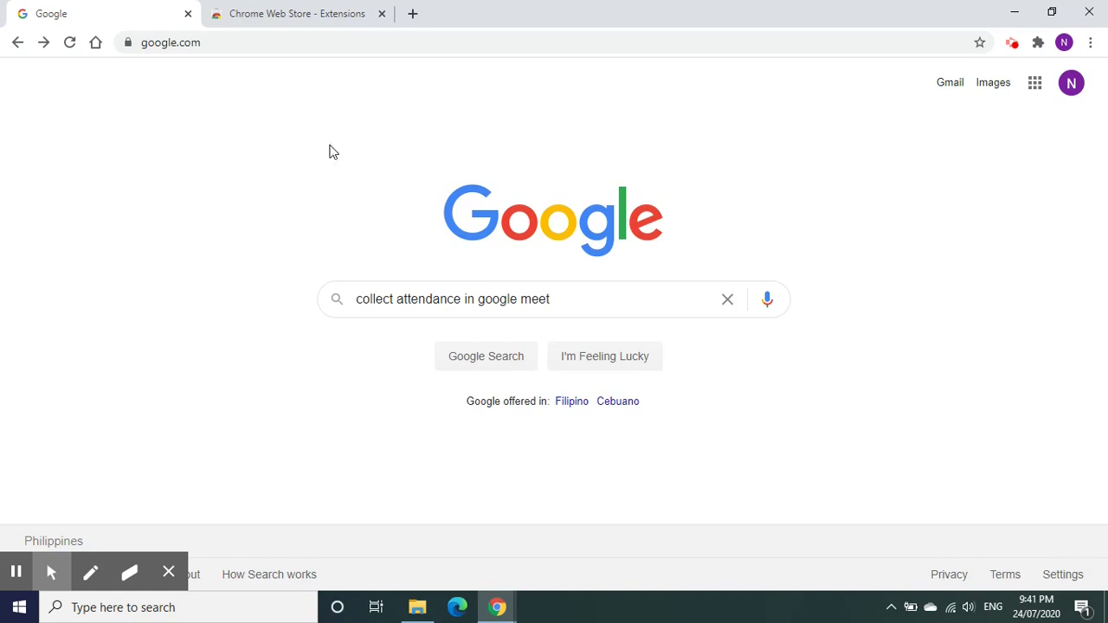
Switch to the Chrome Web Store and search the extensions for "meet attendance".
click(252, 10)
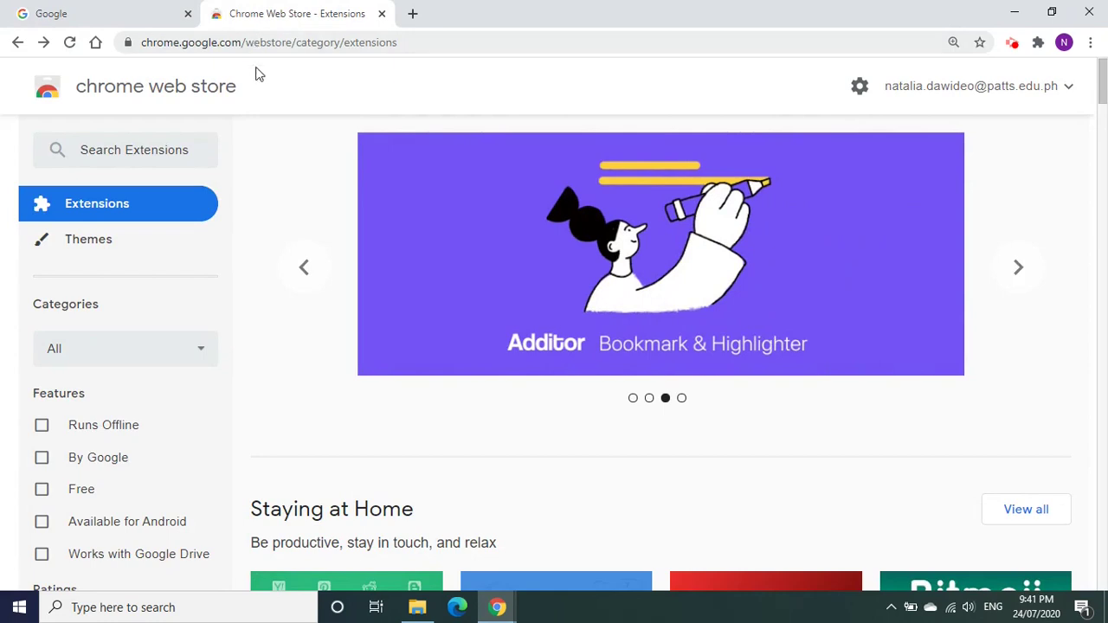
click(160, 150)
text(m)
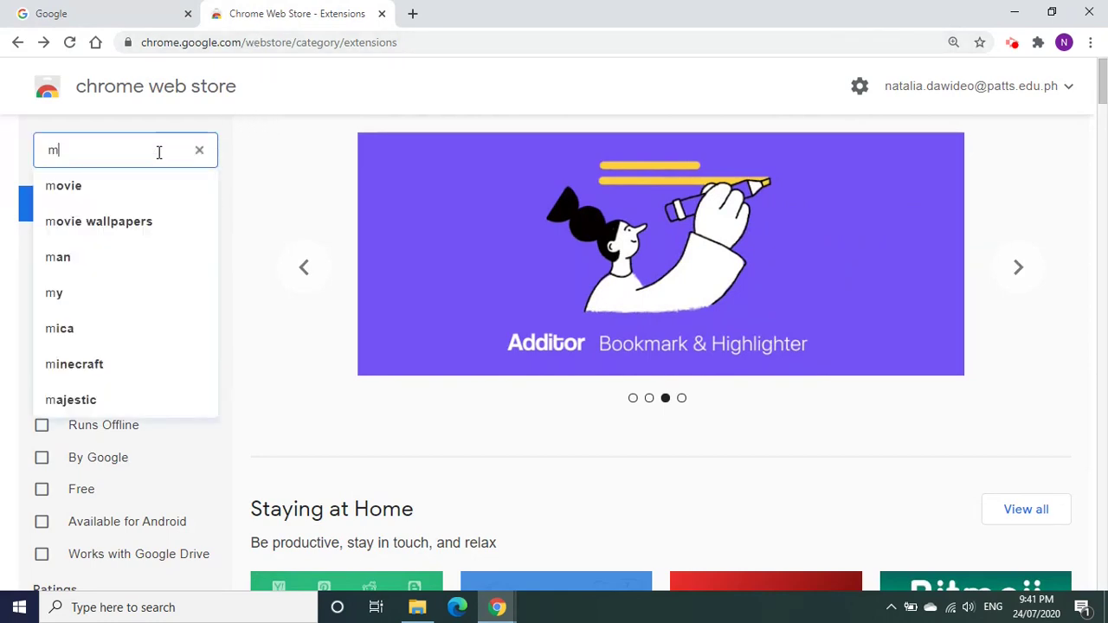
text(eet att)
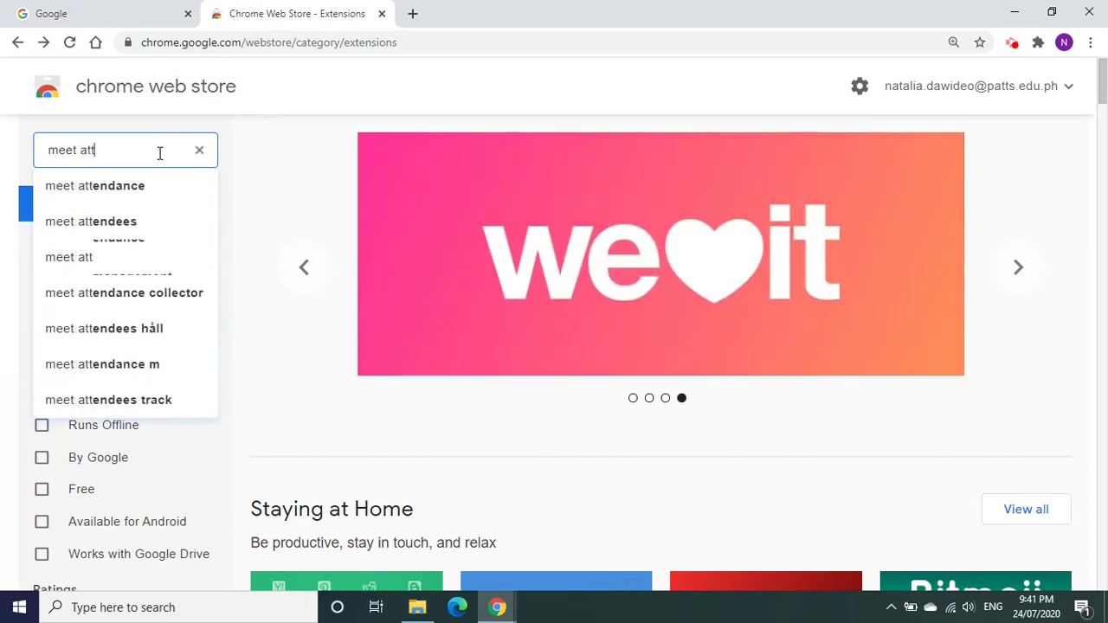
text(endance)
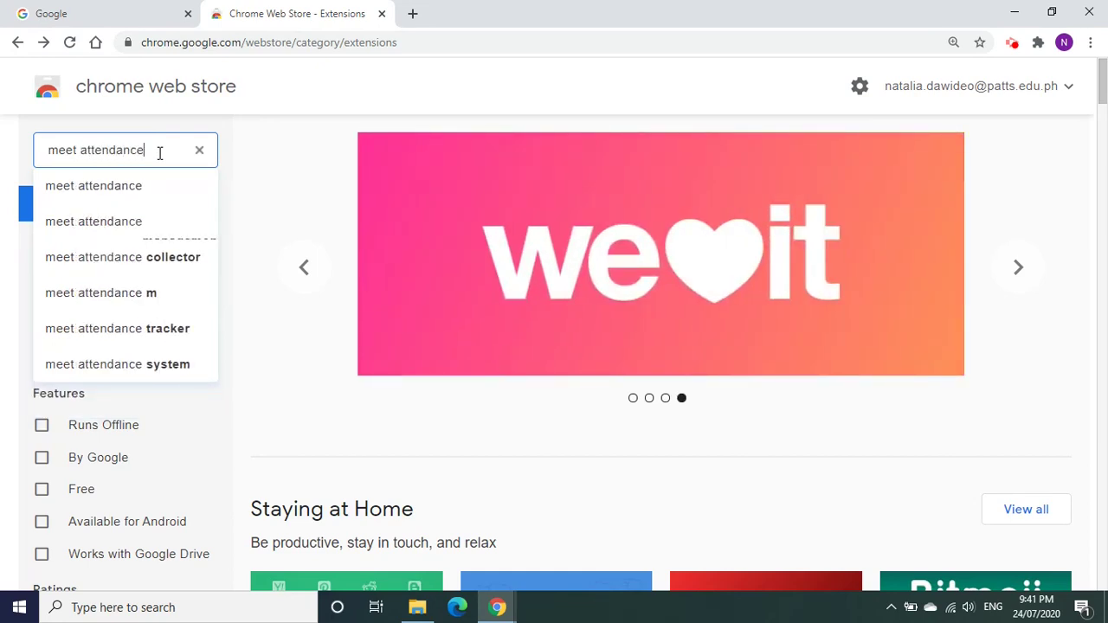
key(Return)
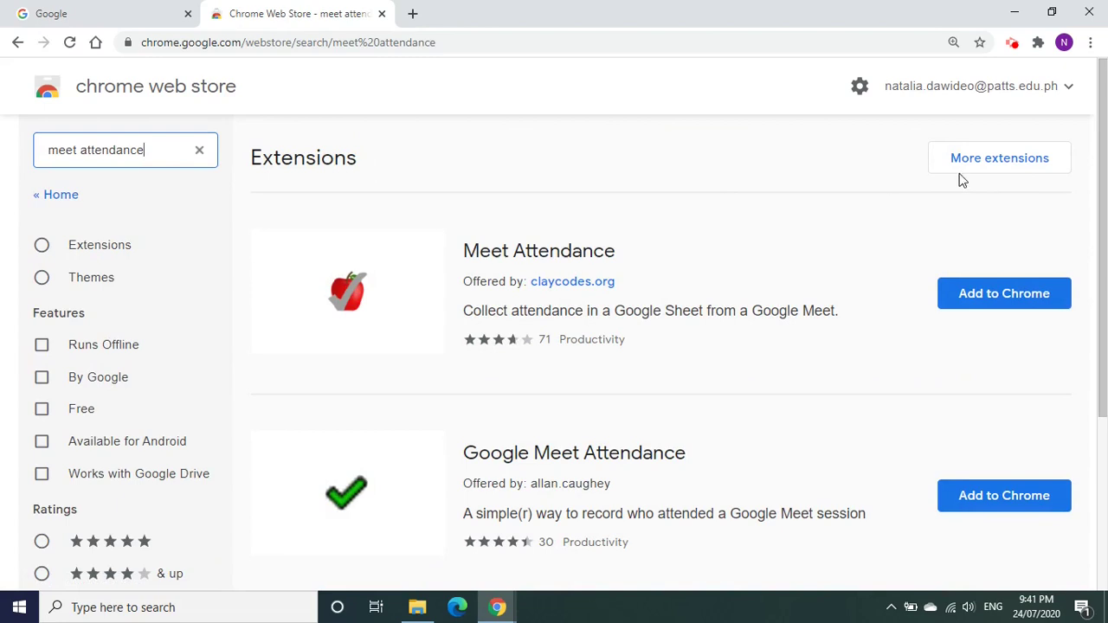
Add the Meet Attendance extension by claycodes.org to Chrome and dismiss the sync offer.
click(1010, 291)
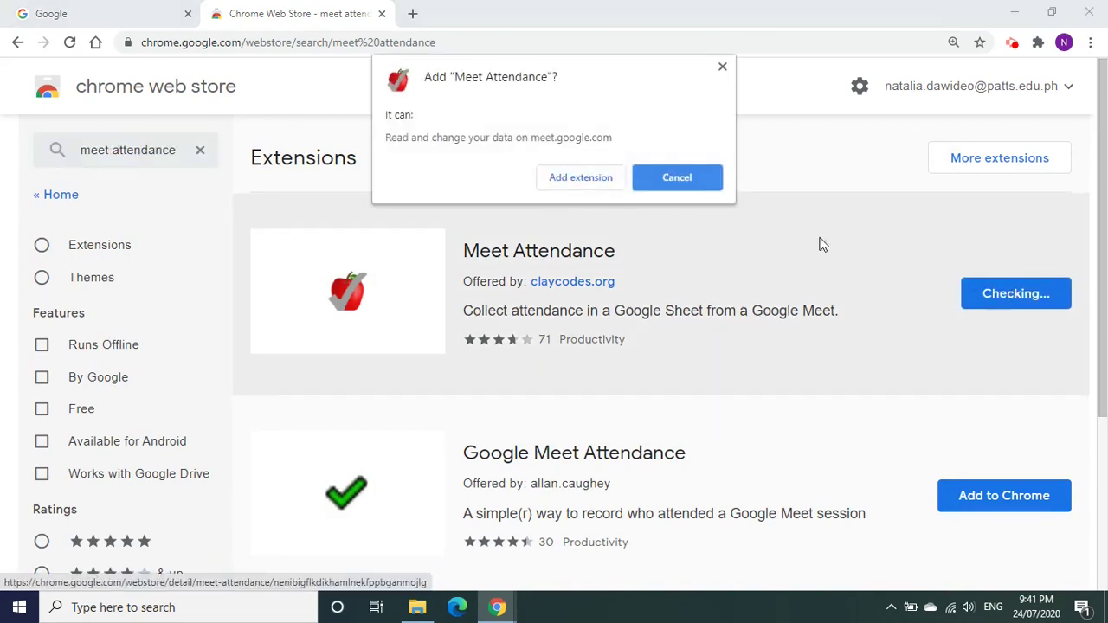
click(586, 180)
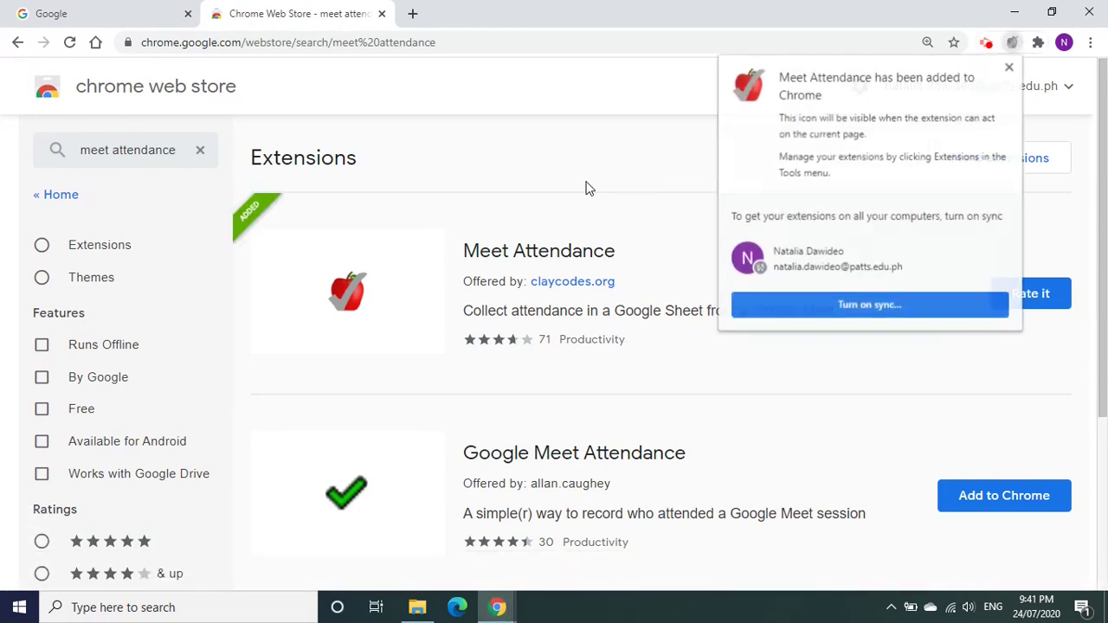
click(1008, 68)
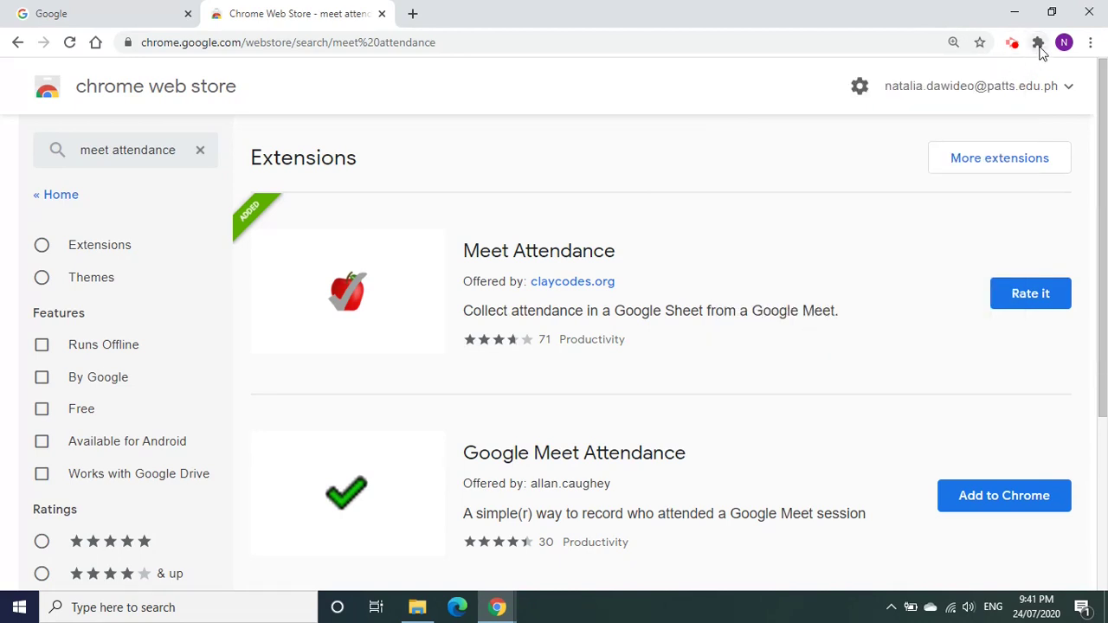
Pin the Meet Attendance extension so its icon stays in the browser's toolbar.
click(1040, 44)
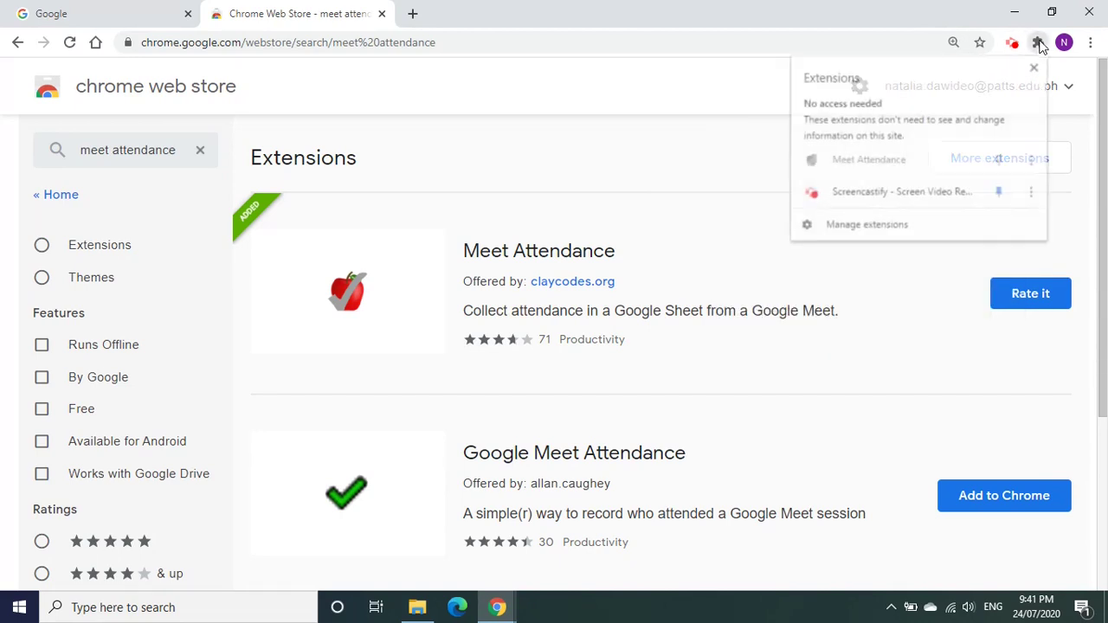
click(1000, 161)
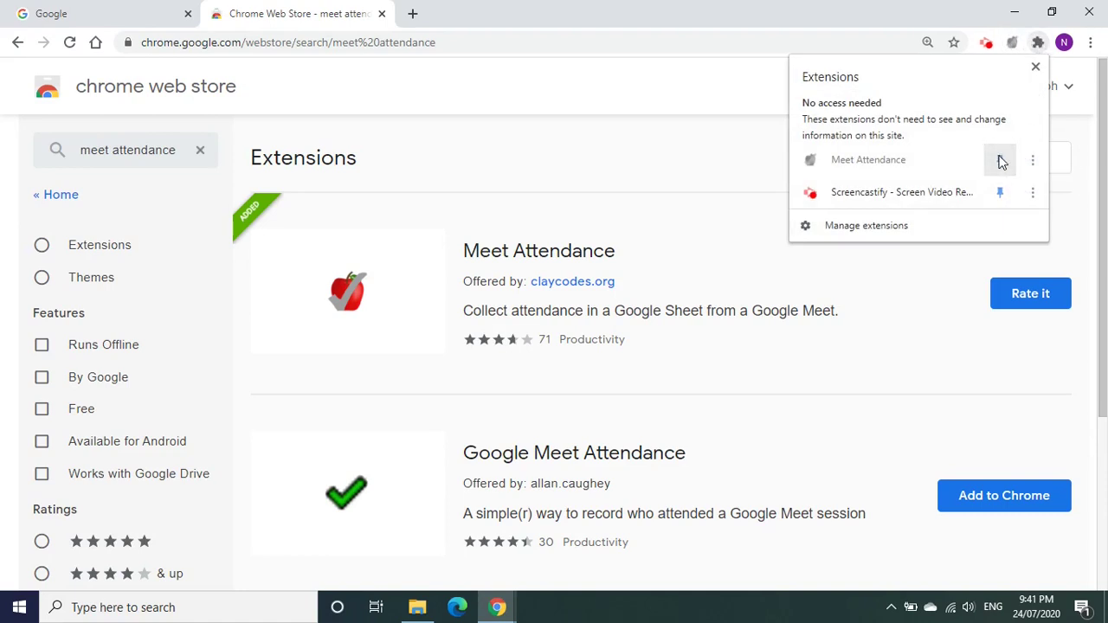
click(1036, 69)
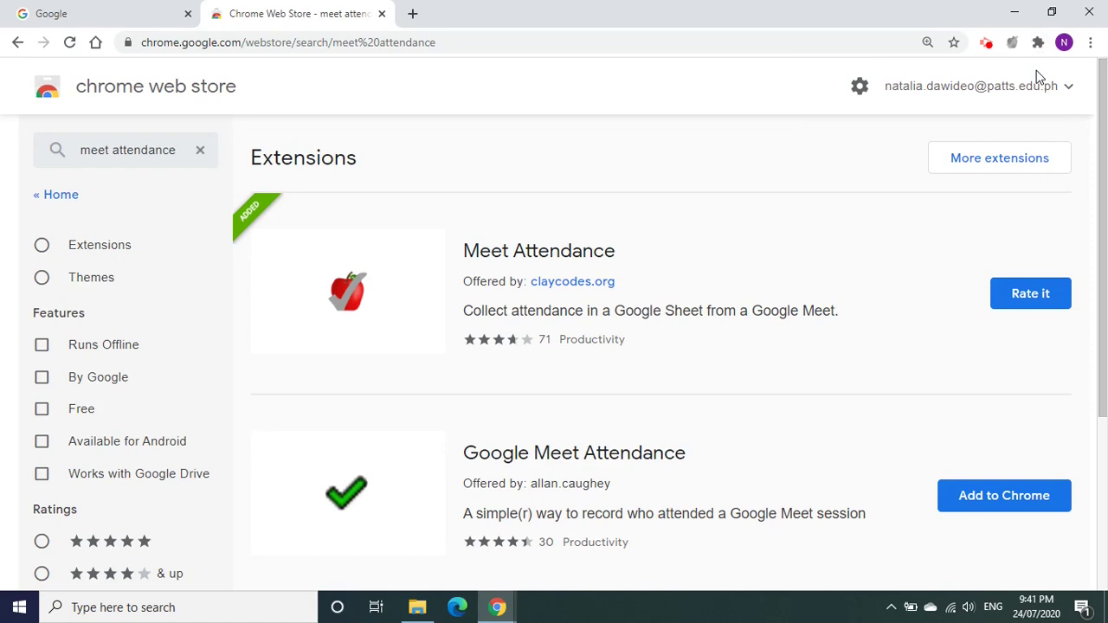
Open meet.google.com in a new tab and start a meeting with the nickname "session".
click(413, 13)
text(meet.google.com)
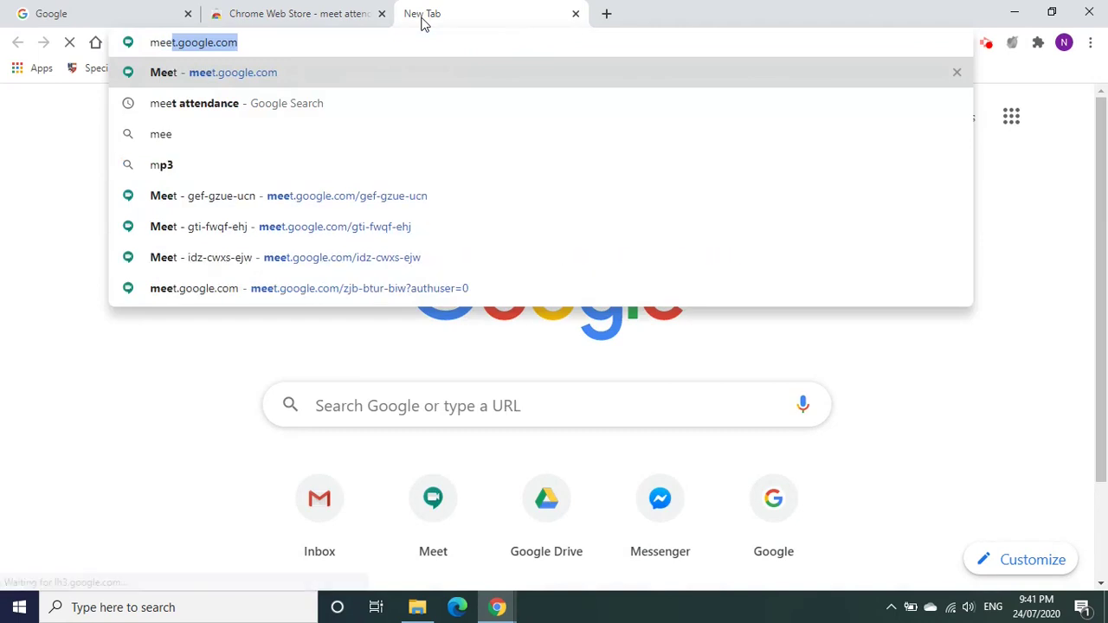
key(Return)
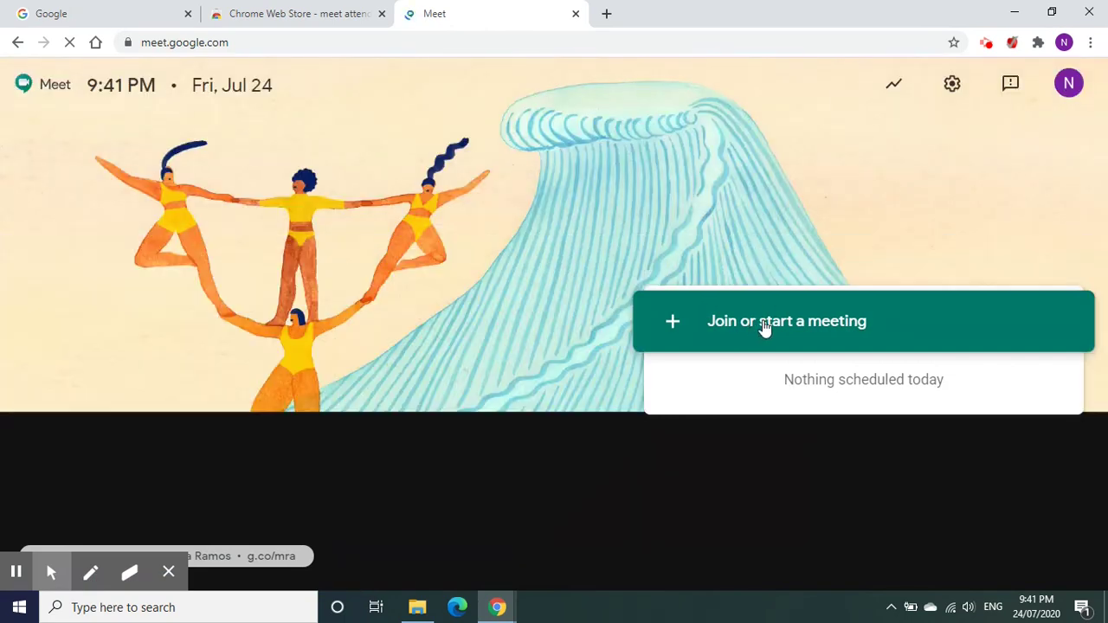
click(783, 322)
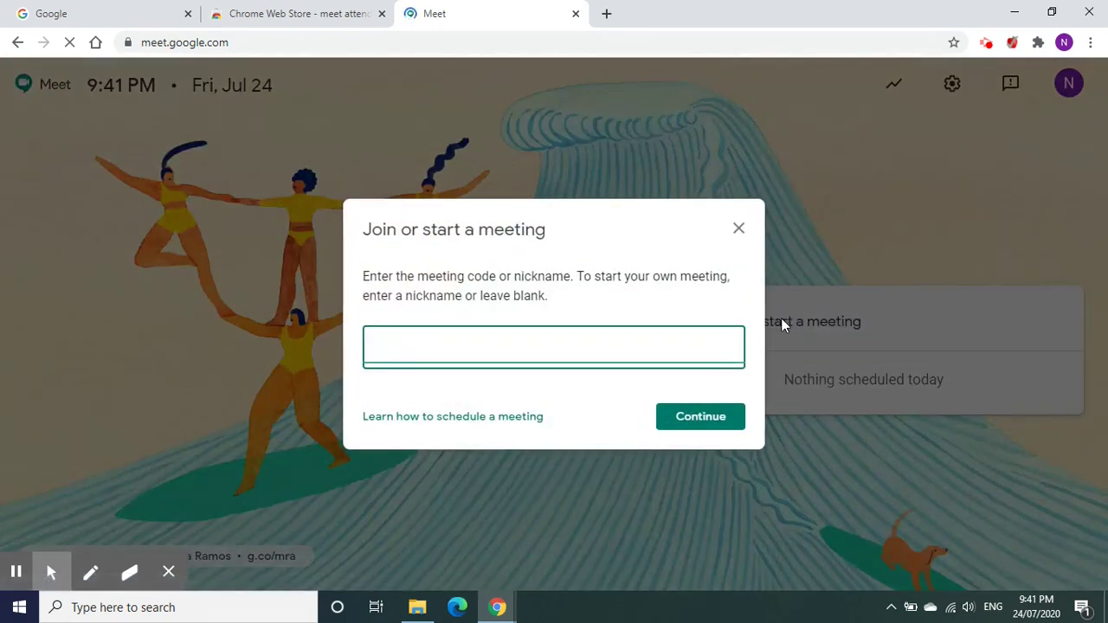
click(414, 348)
text(session)
click(708, 416)
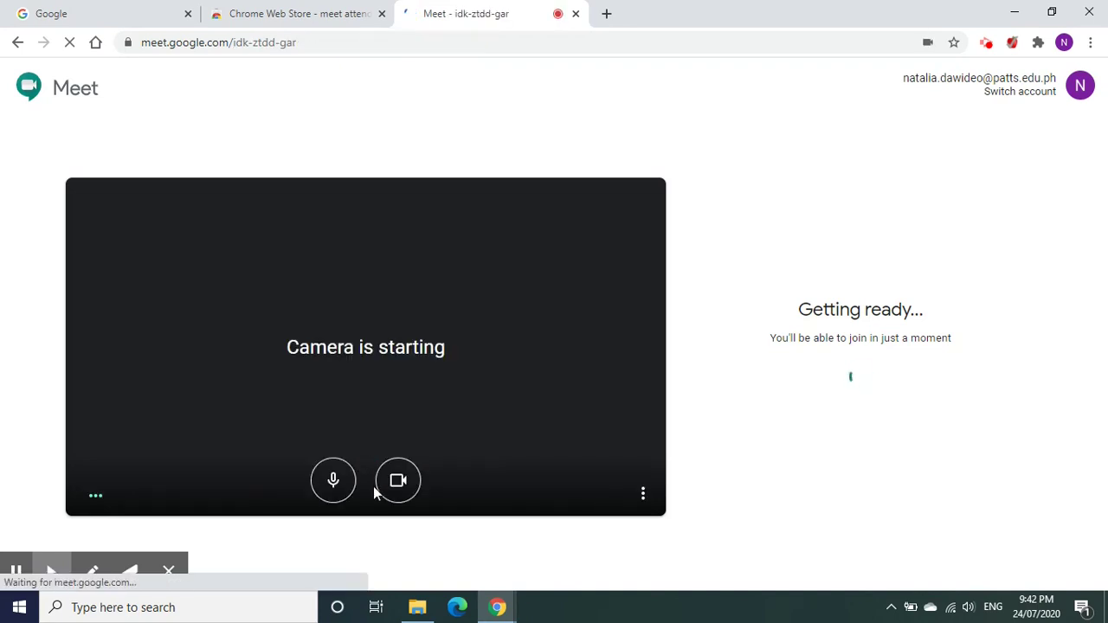
Turn off the camera and microphone and join the "session" meeting.
click(402, 482)
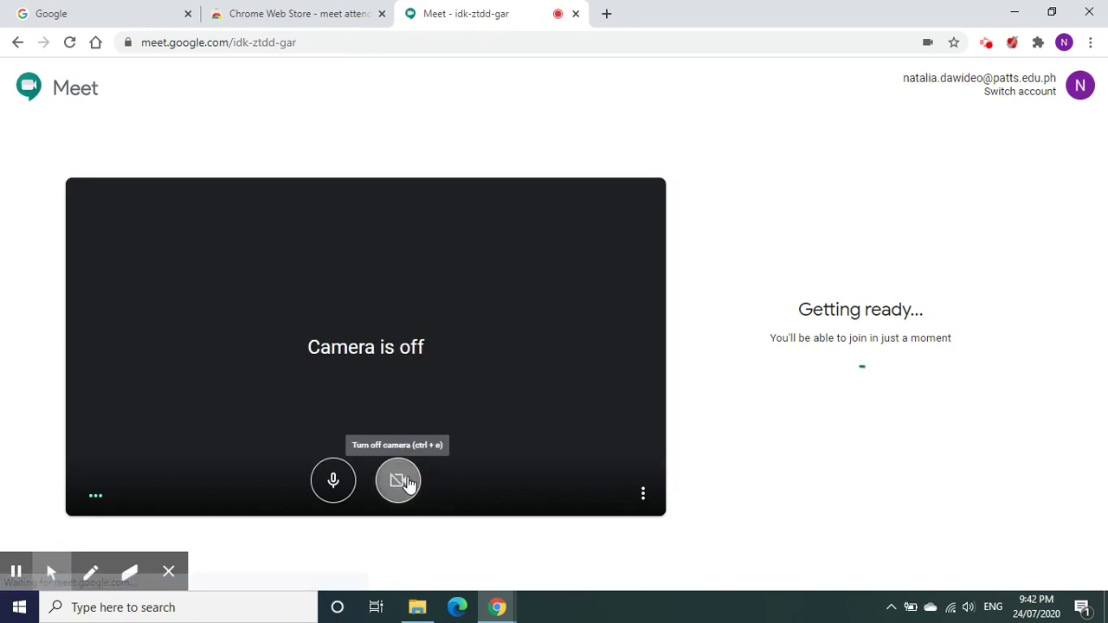
click(344, 489)
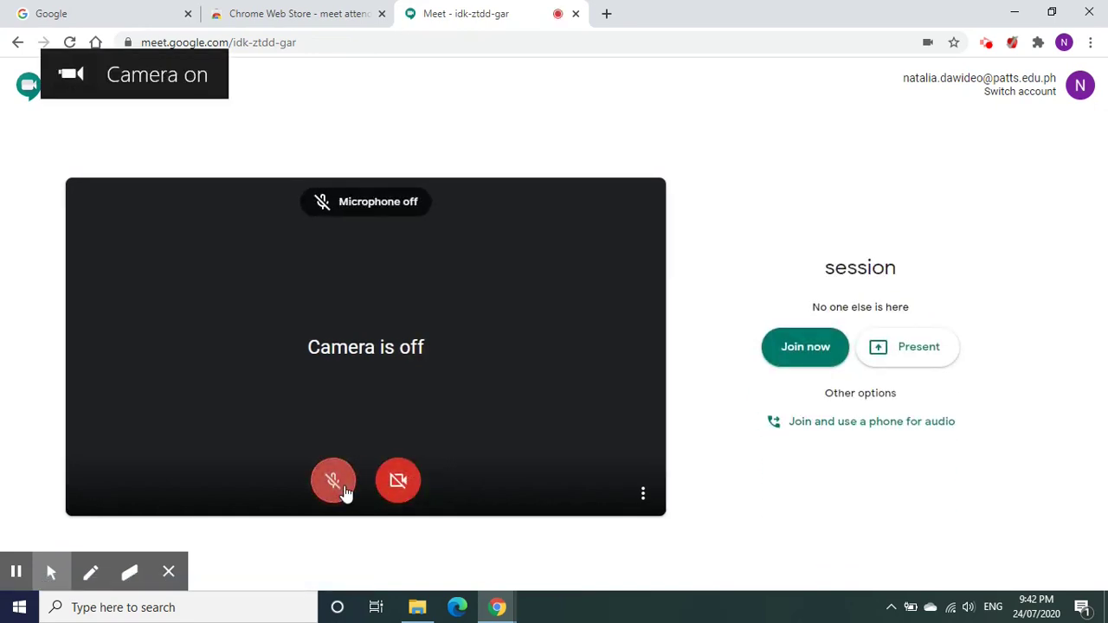
click(797, 354)
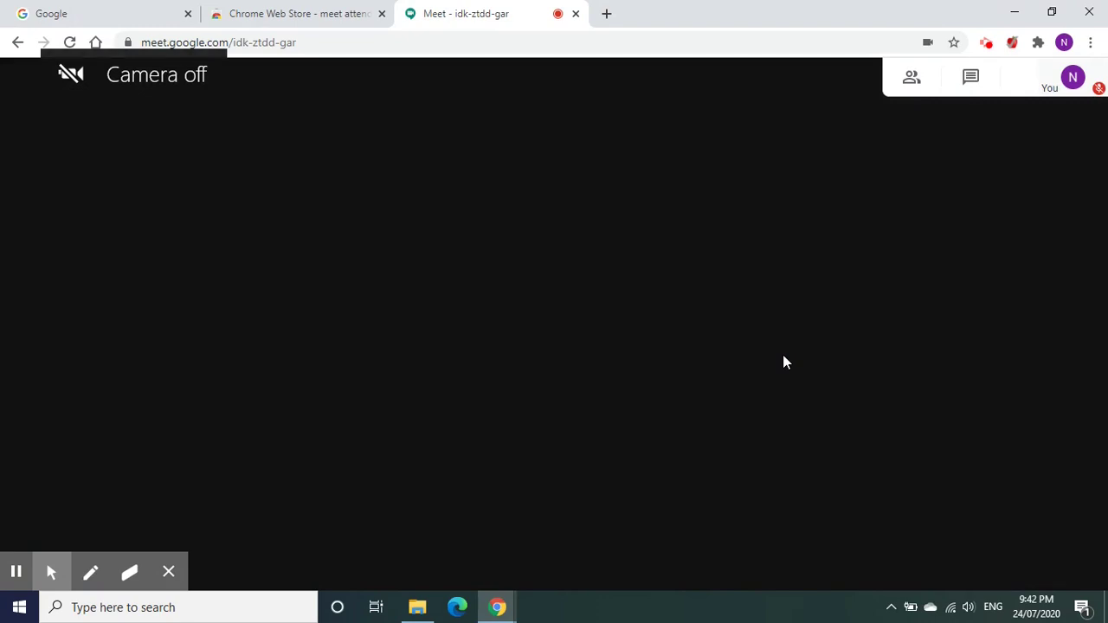
click(722, 200)
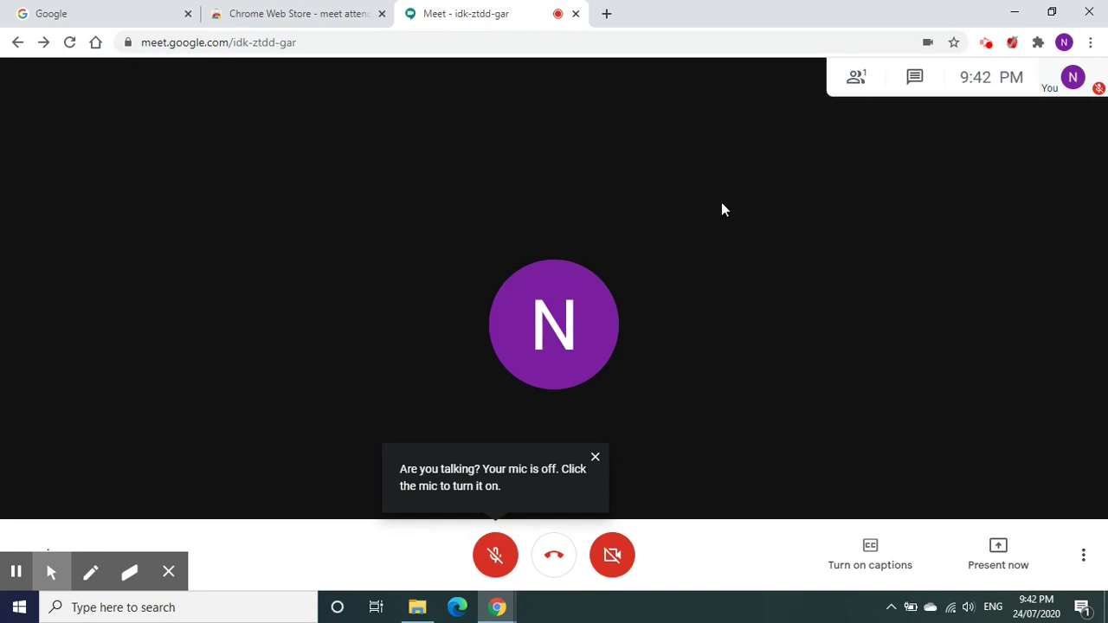
Examine the Meet Attendance extension's options for adding sheets, creating a spreadsheet and resetting.
click(1012, 44)
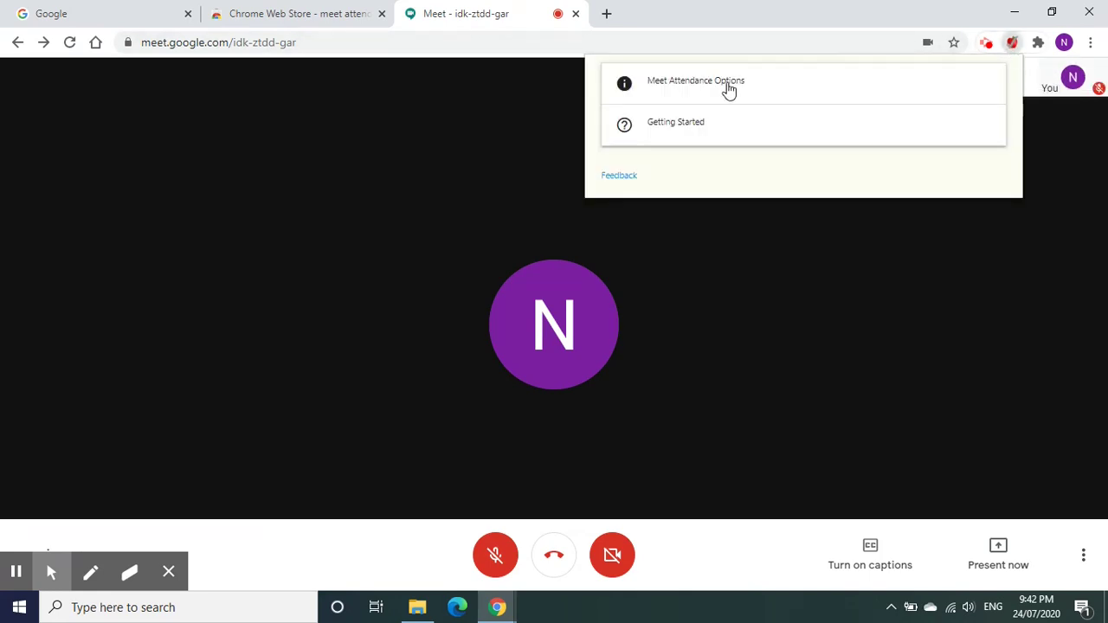
click(729, 84)
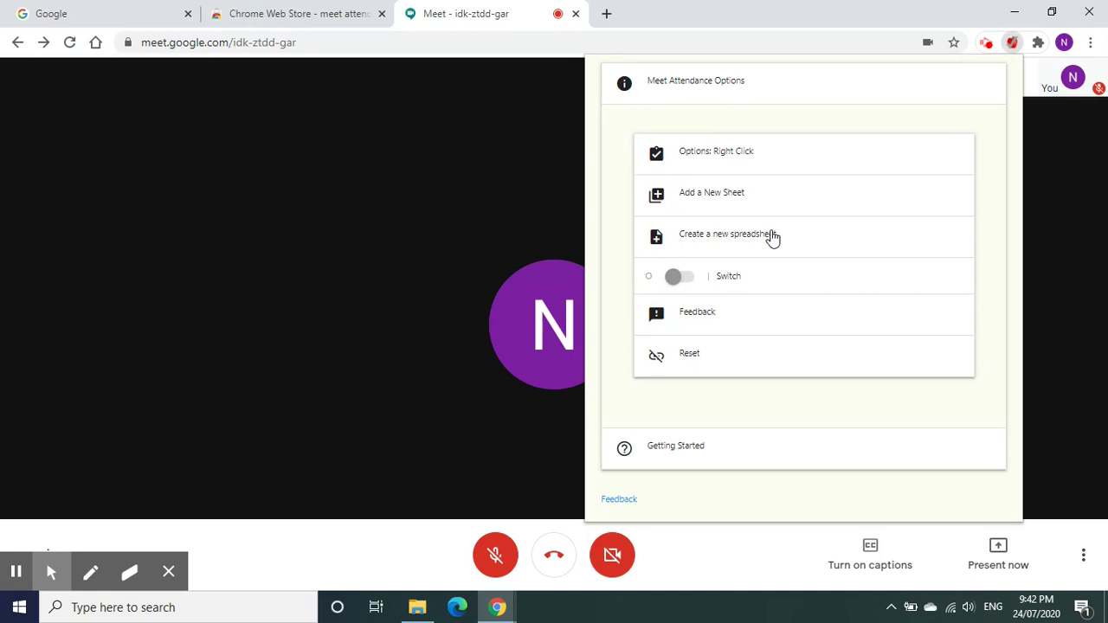
click(1089, 225)
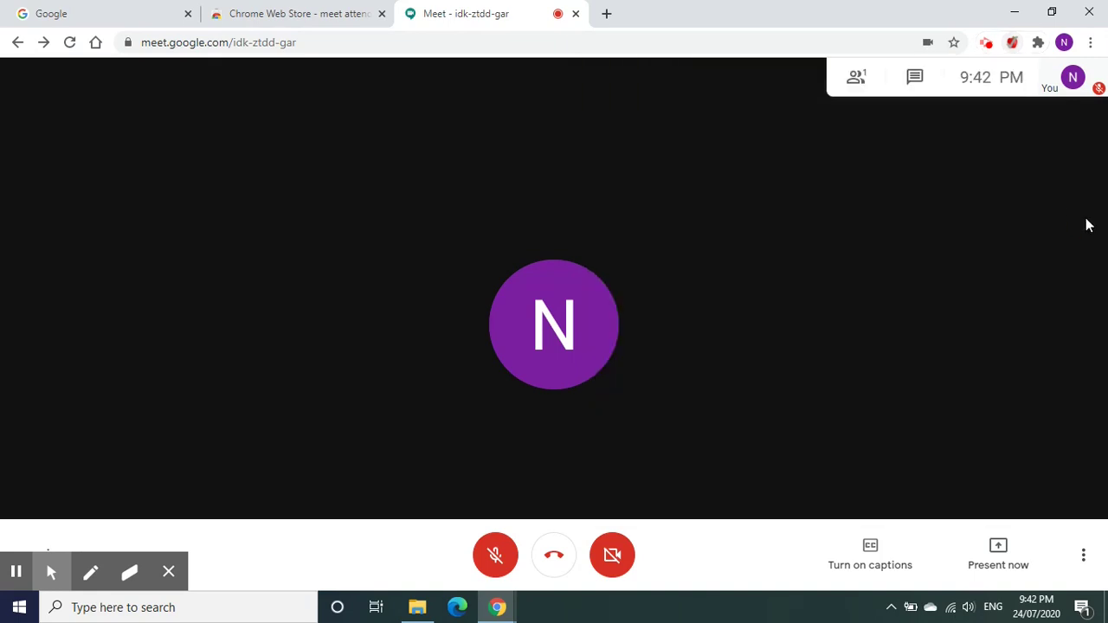
Show the meeting's participant list and open the Meet Attendance spreadsheet from it.
click(857, 92)
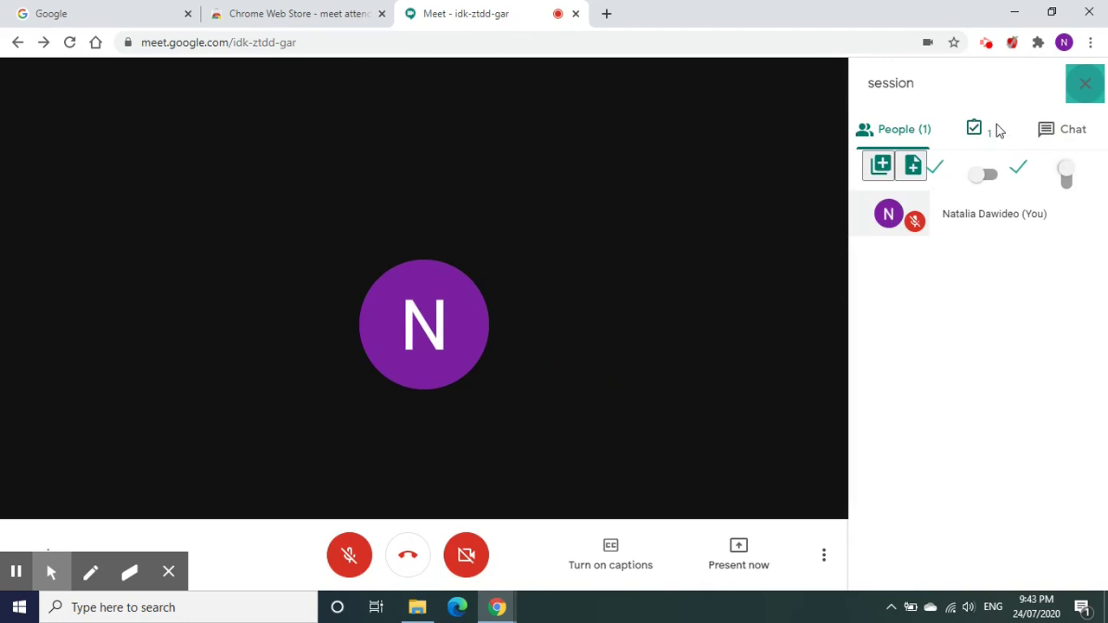
mouse_move(967, 141)
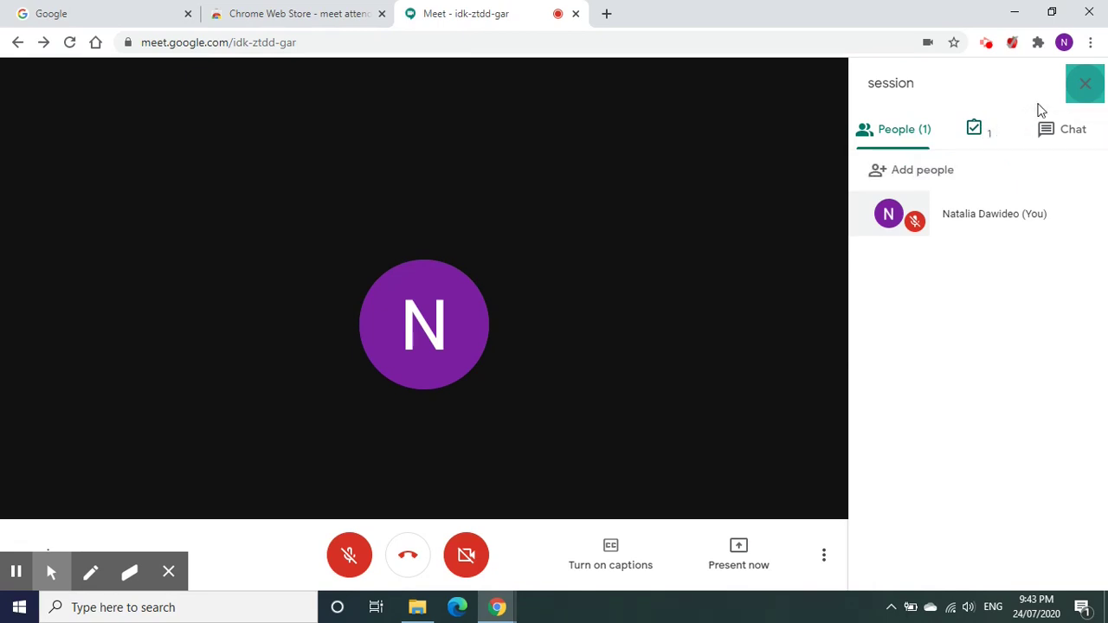
click(1086, 84)
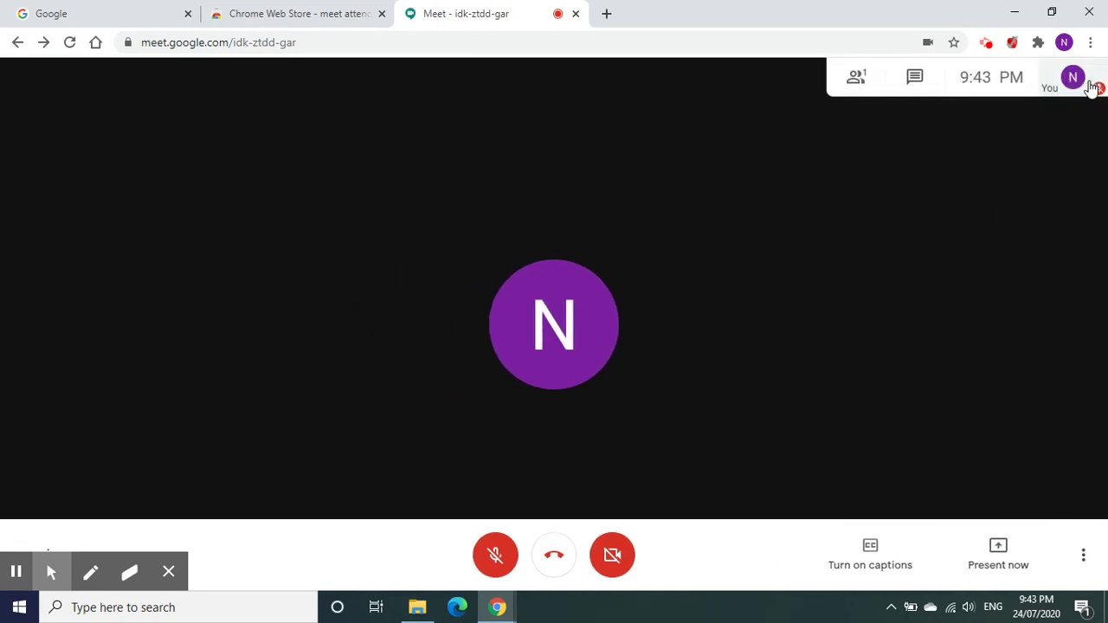
click(855, 80)
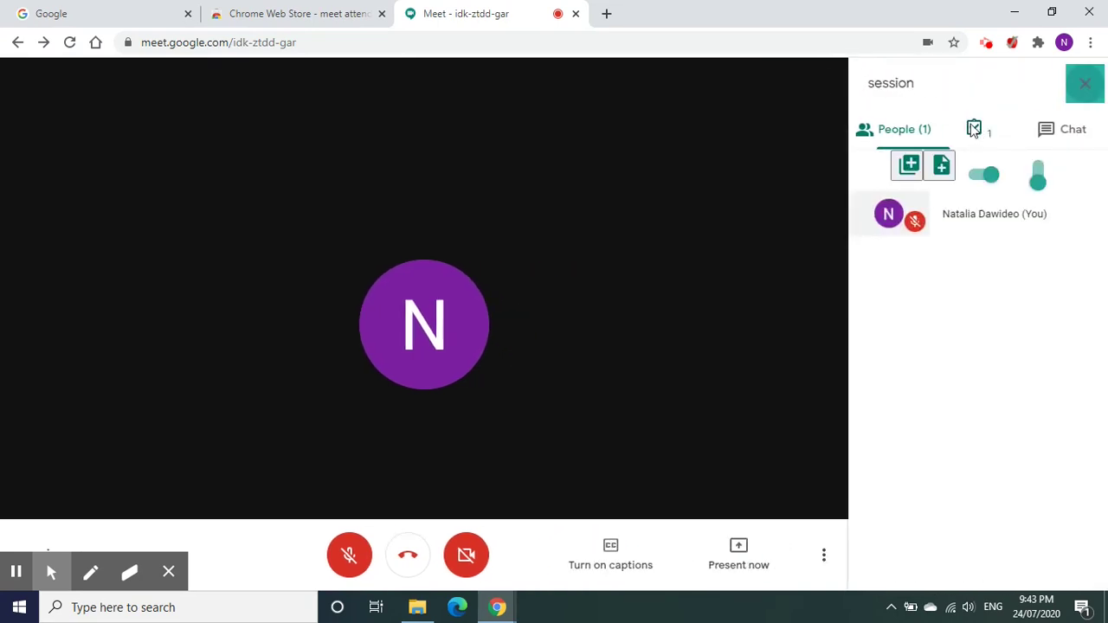
click(976, 130)
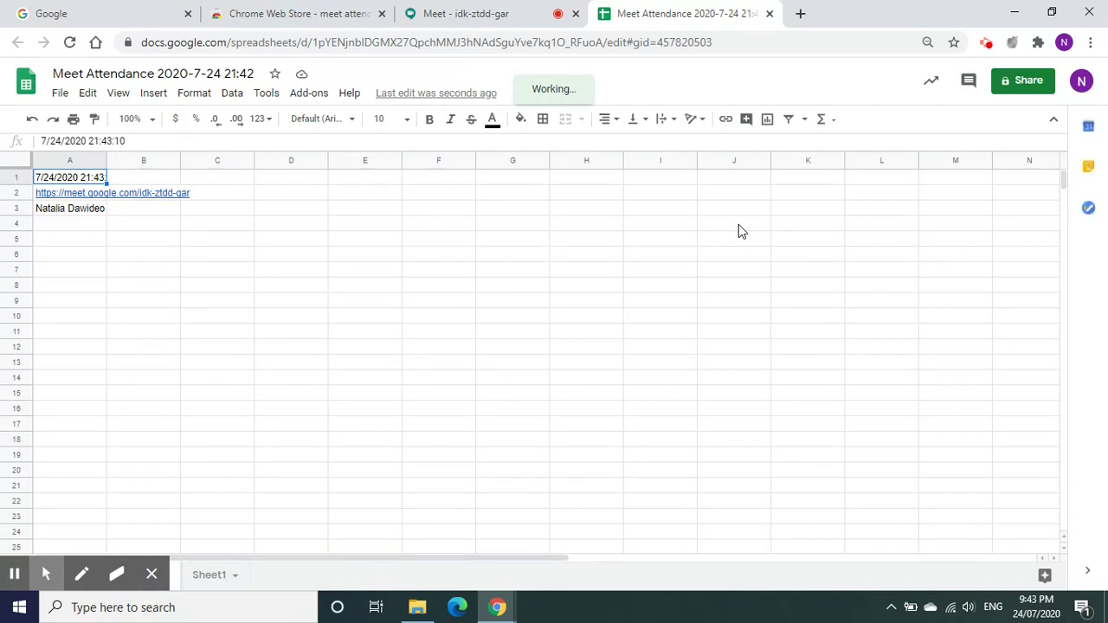
Open the attendance spreadsheet's title for editing.
click(159, 74)
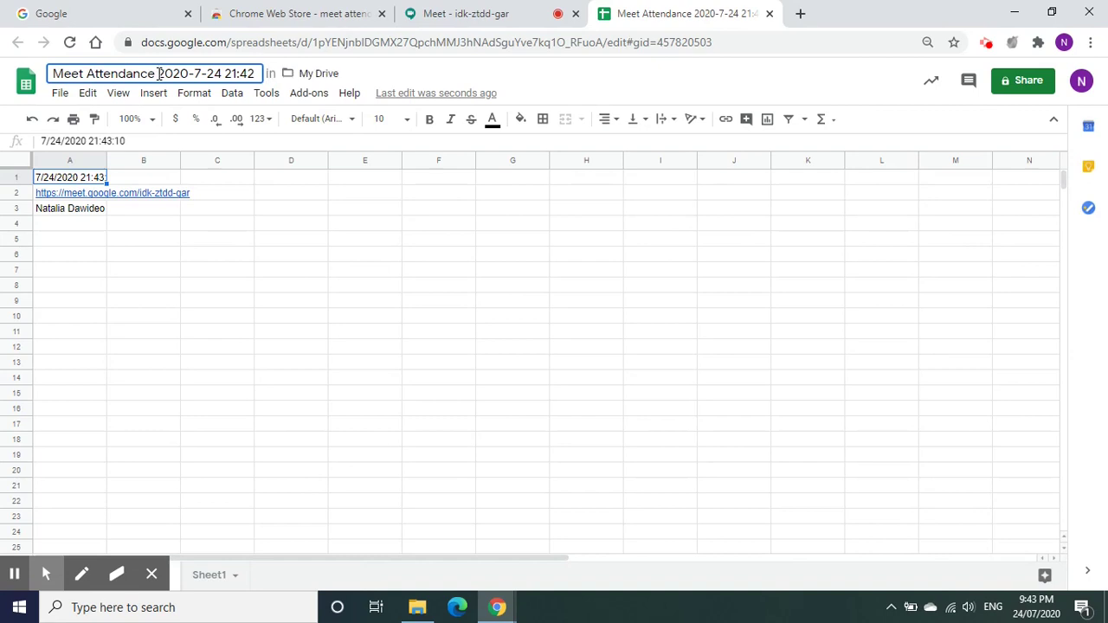